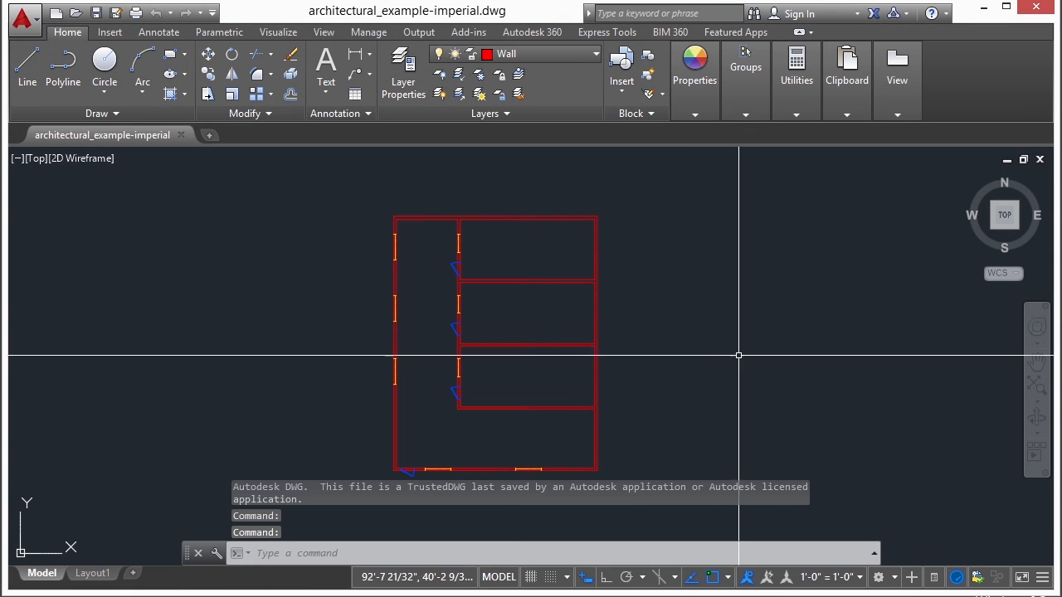
Turn off the current Wall layer by selecting a wall in the floor plan.
middle_drag(660, 378, 656, 337)
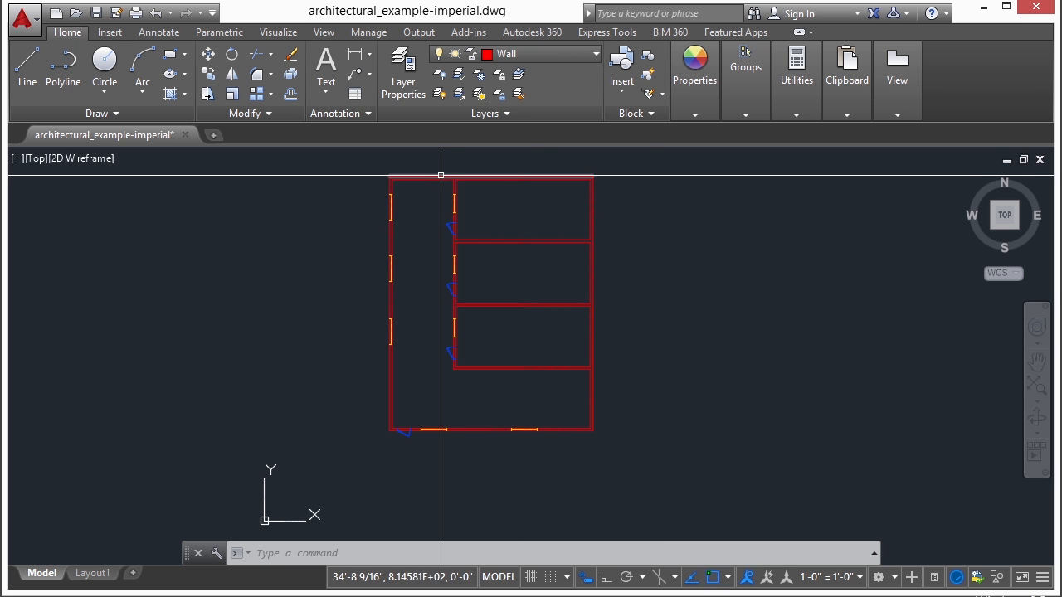
click(443, 80)
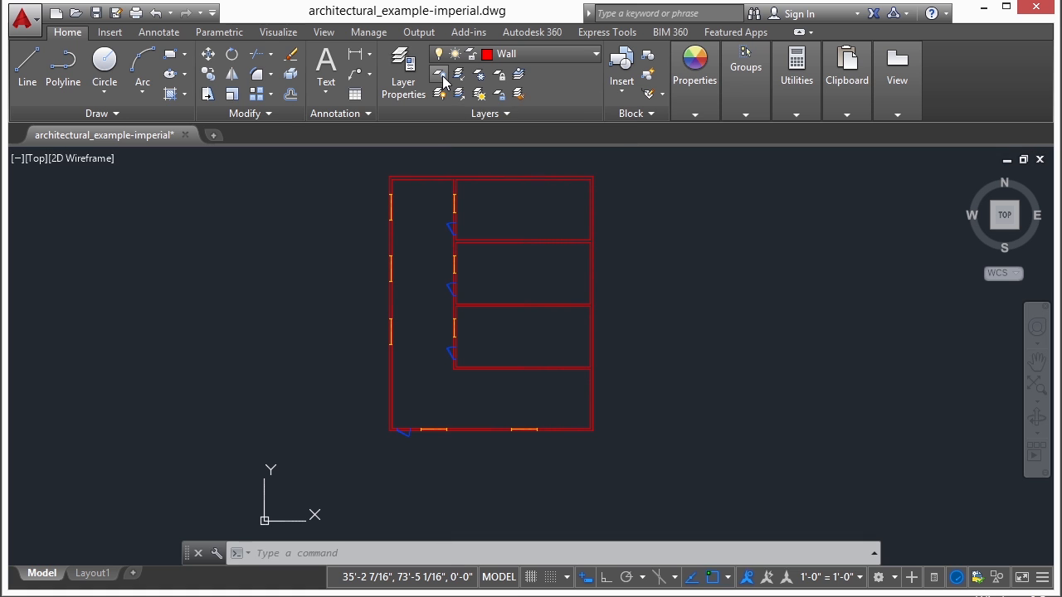
click(430, 175)
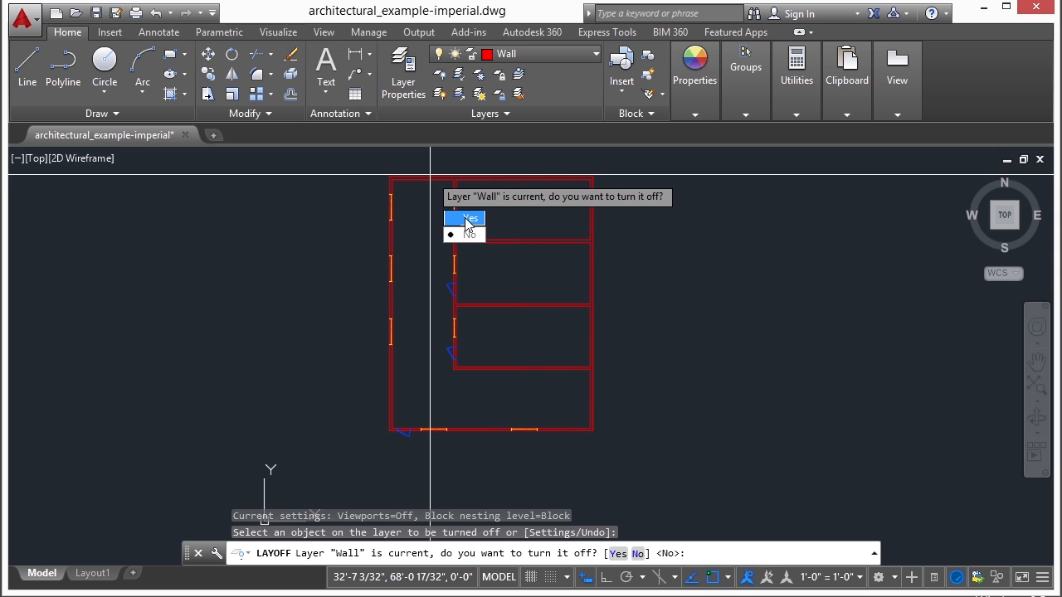
click(467, 219)
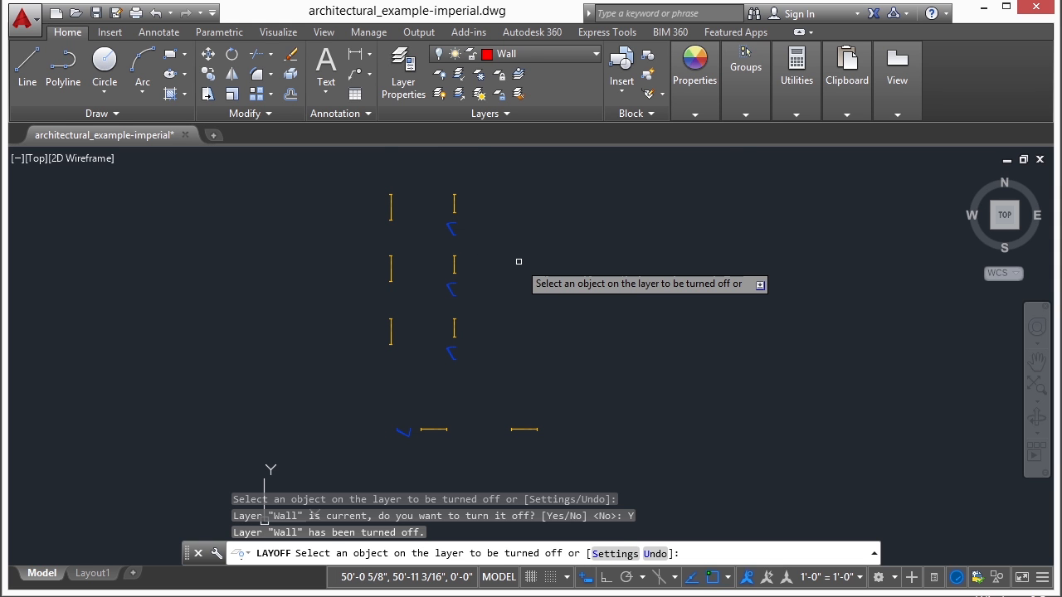
key(Return)
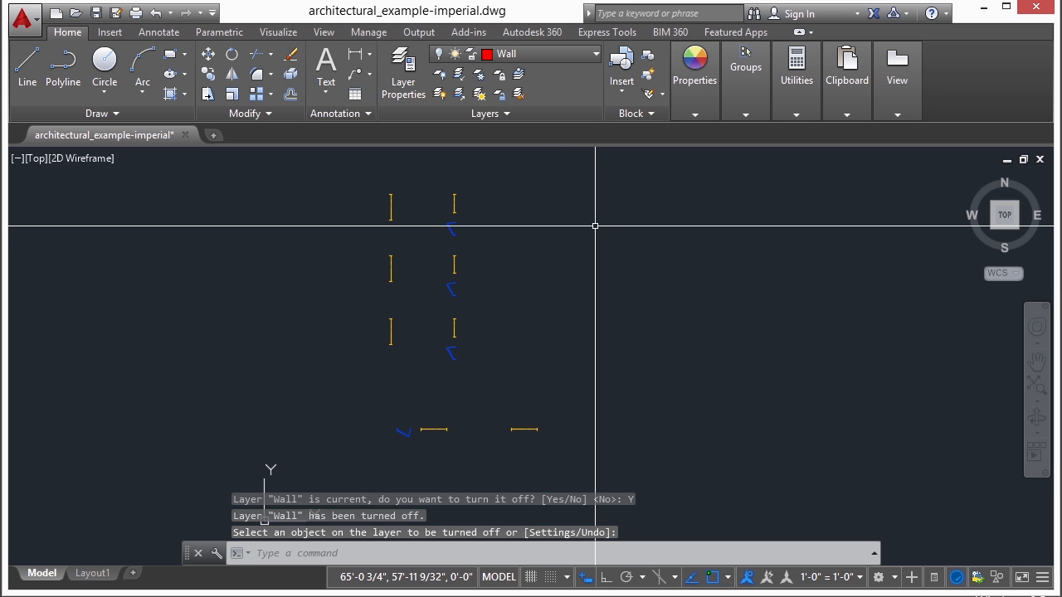
Draw a steep diagonal line to the east of the floor plan on the turned-off Wall layer.
text(l)
key(Return)
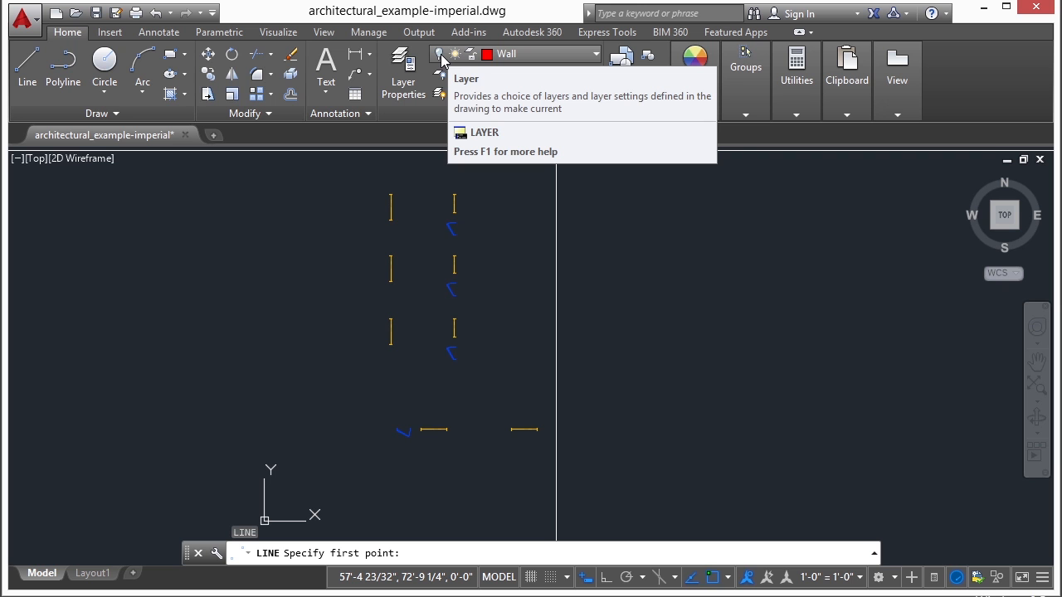
click(743, 206)
click(766, 379)
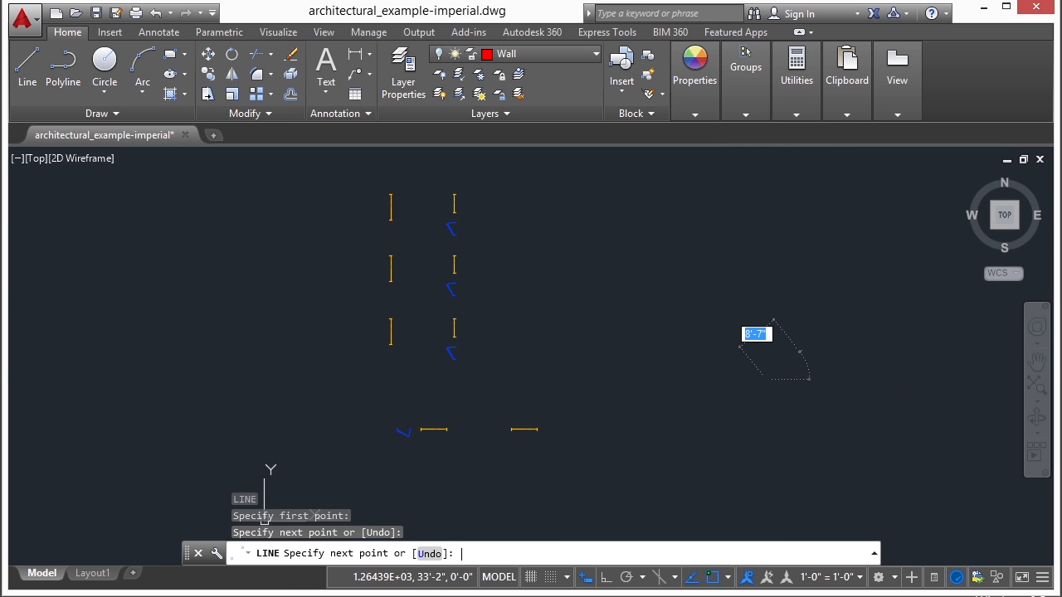
key(Return)
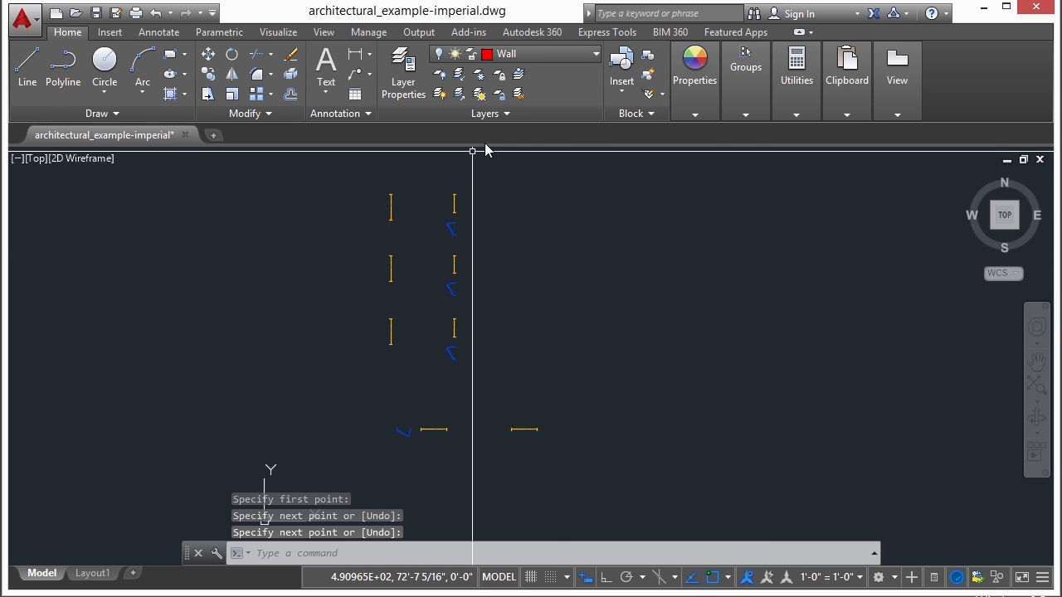
Turn all layers back on and erase the line drawn beside the floor plan.
click(443, 96)
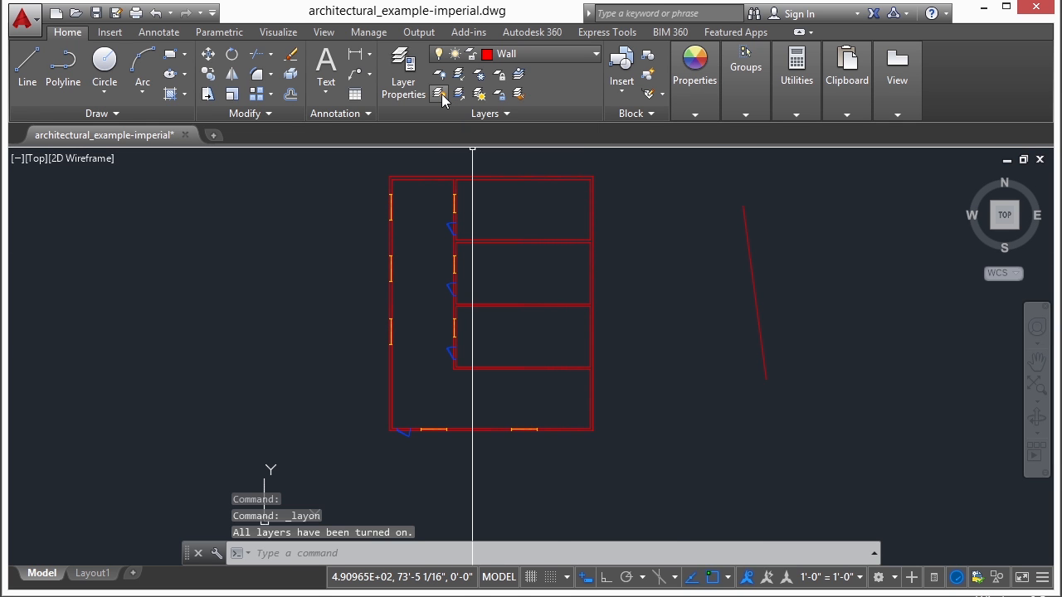
click(758, 280)
click(707, 296)
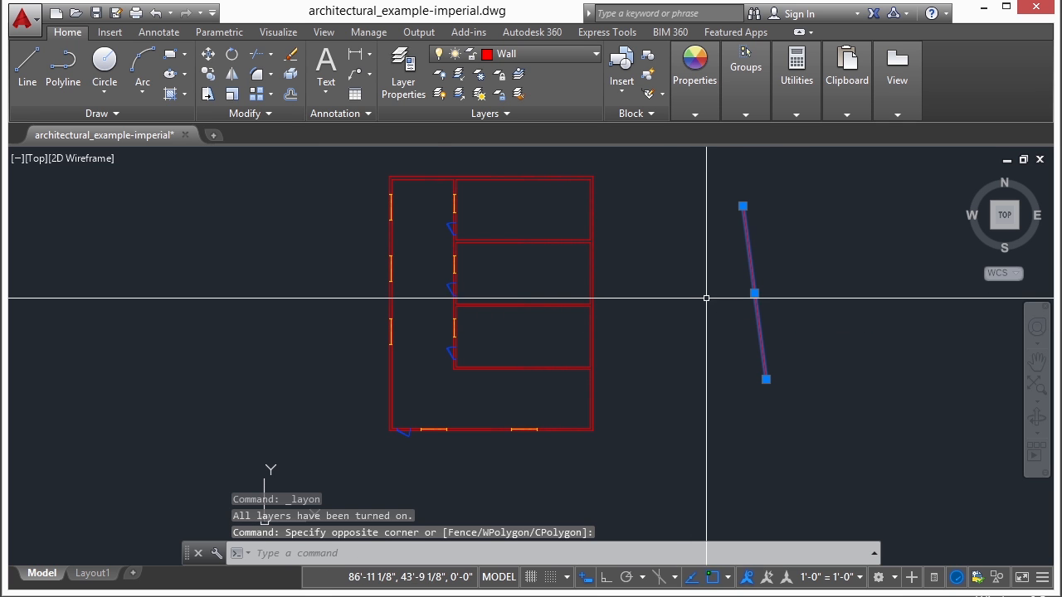
click(291, 54)
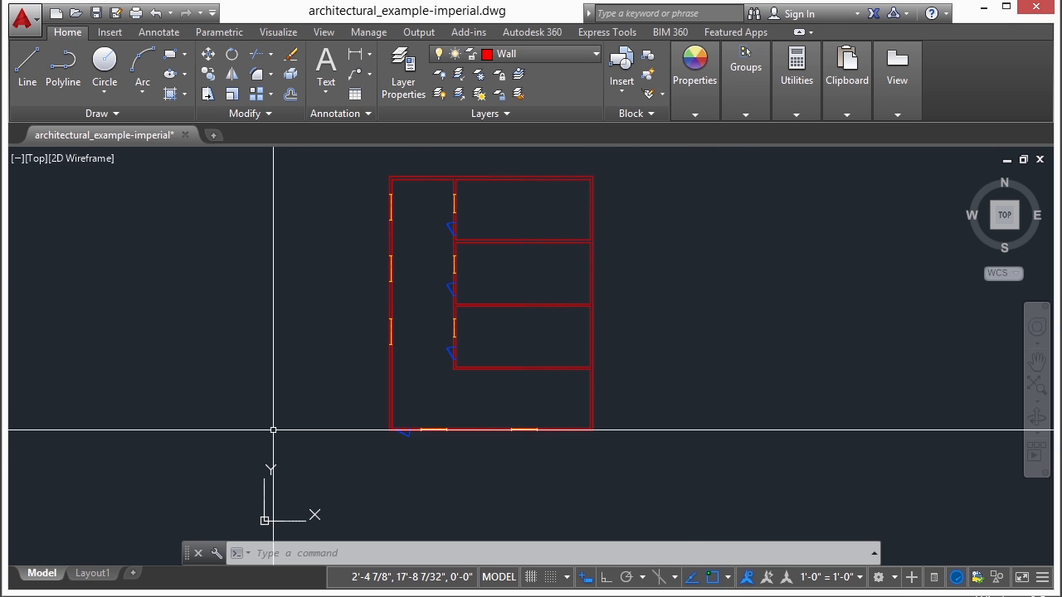
Activate the viewport on Layout1, fit the whole floor plan in it and lock its view.
click(93, 574)
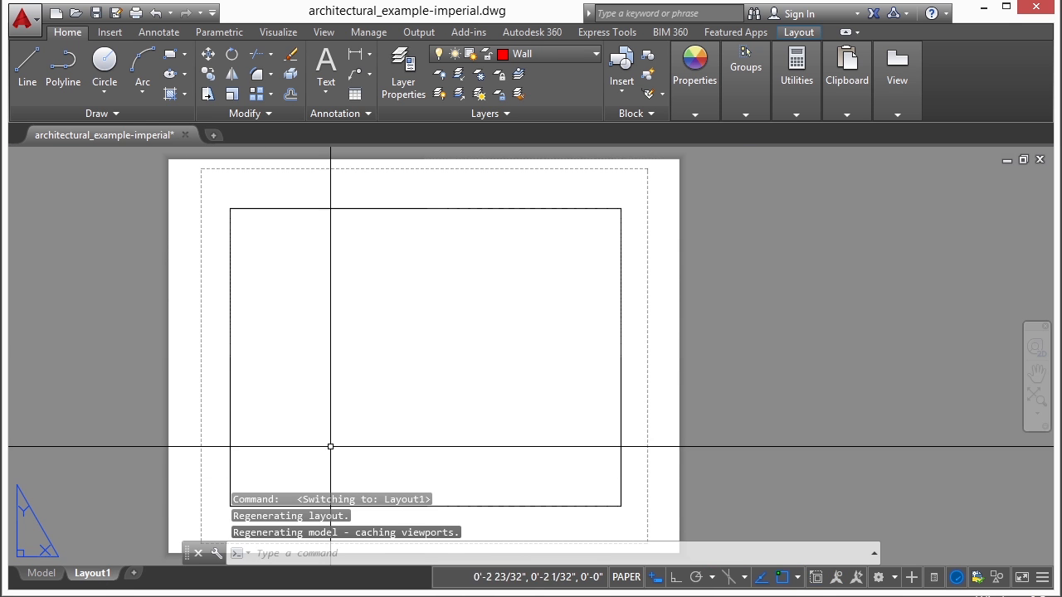
double_click(430, 326)
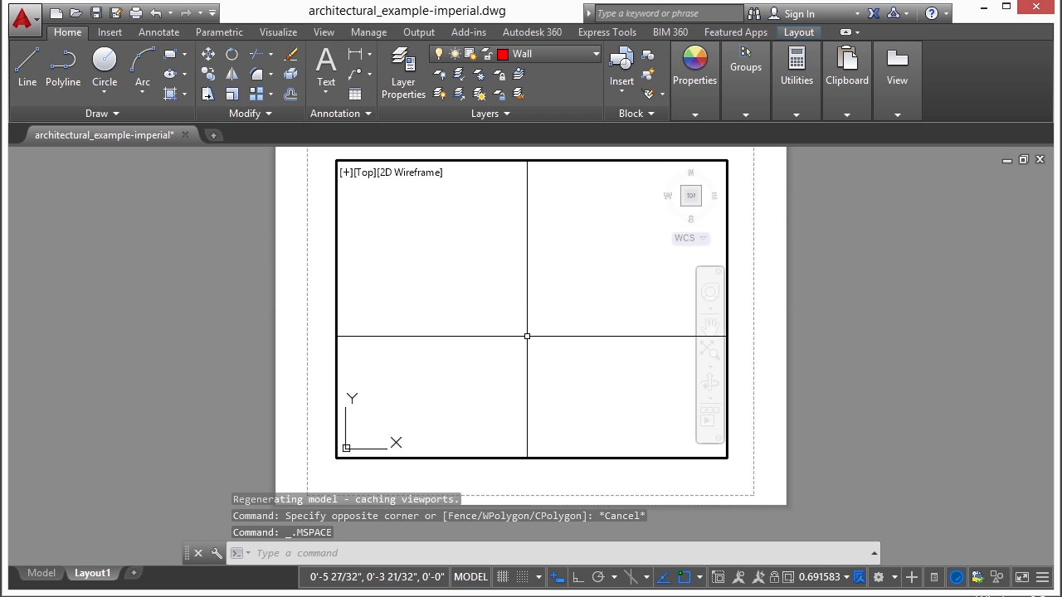
middle_click(597, 351)
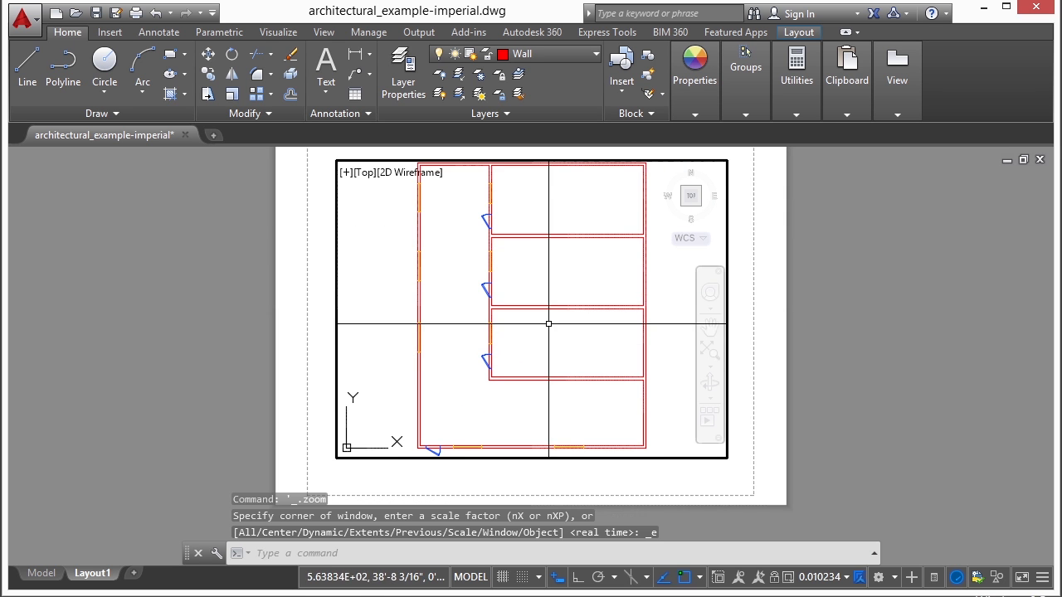
scroll(521, 269, down, 2)
scroll(524, 264, up, 2)
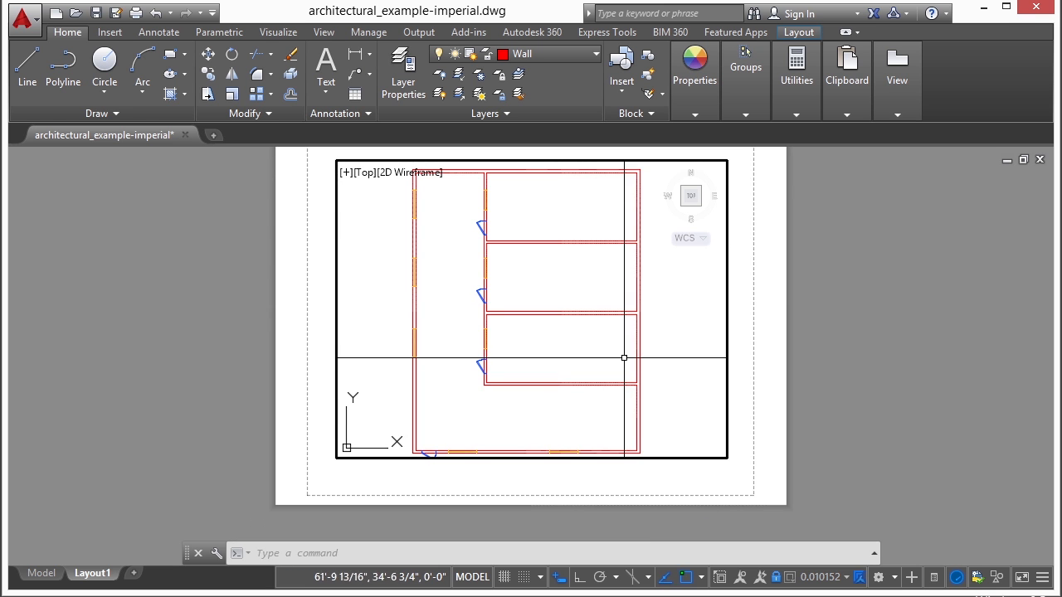
Freeze the Windows layer in the Layout1 viewport by selecting a window between the walls.
scroll(508, 300, up, 6)
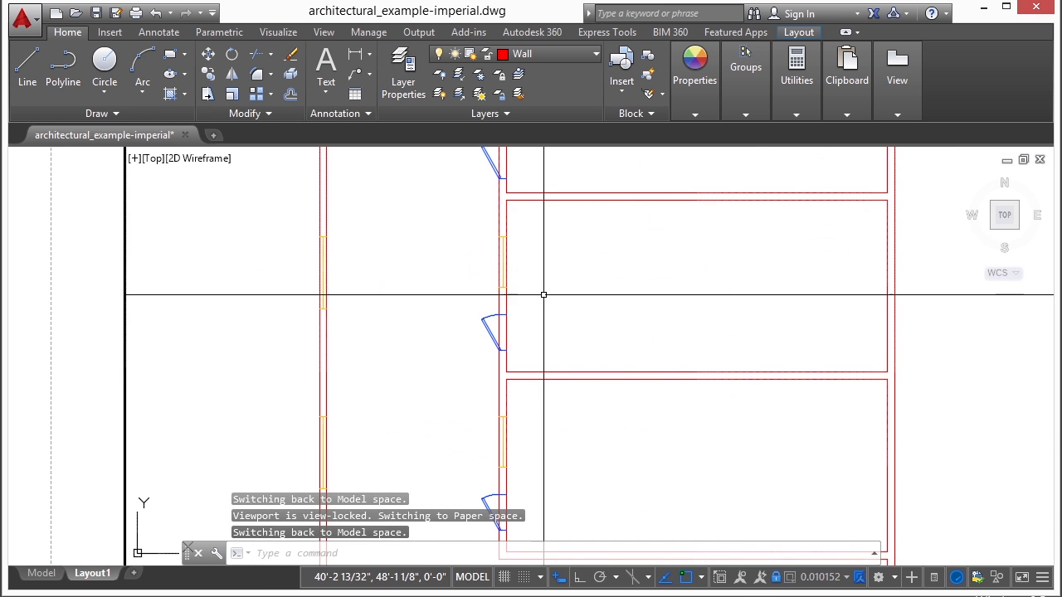
scroll(451, 242, down, 5)
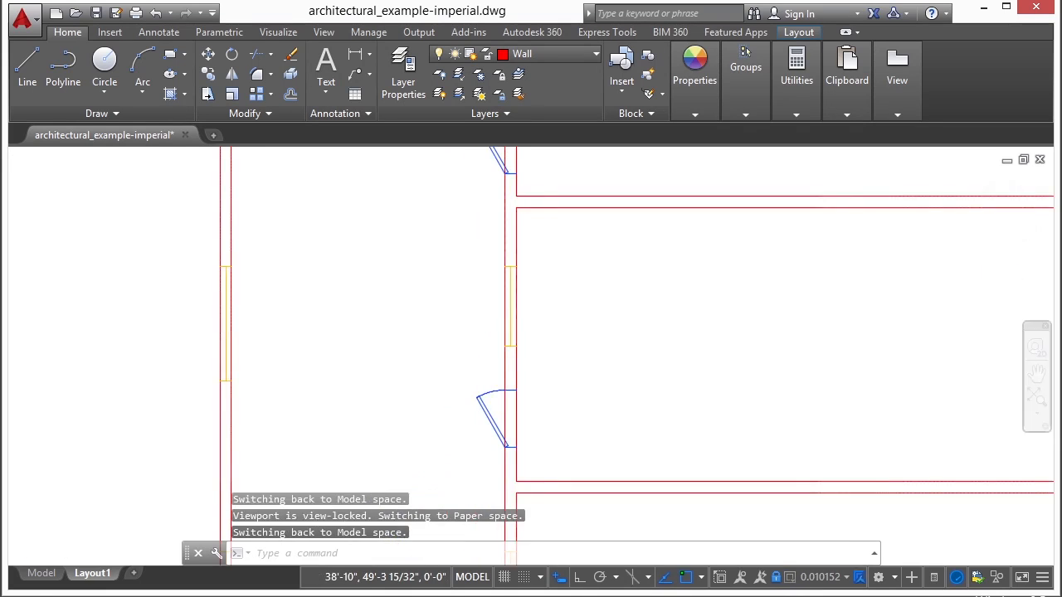
scroll(589, 331, down, 2)
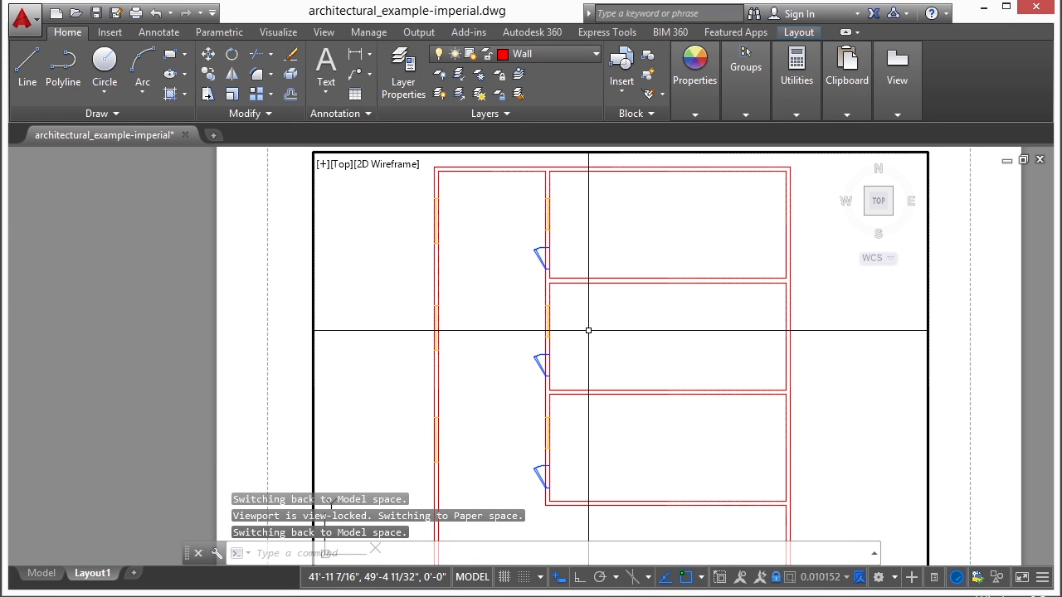
scroll(589, 330, down, 3)
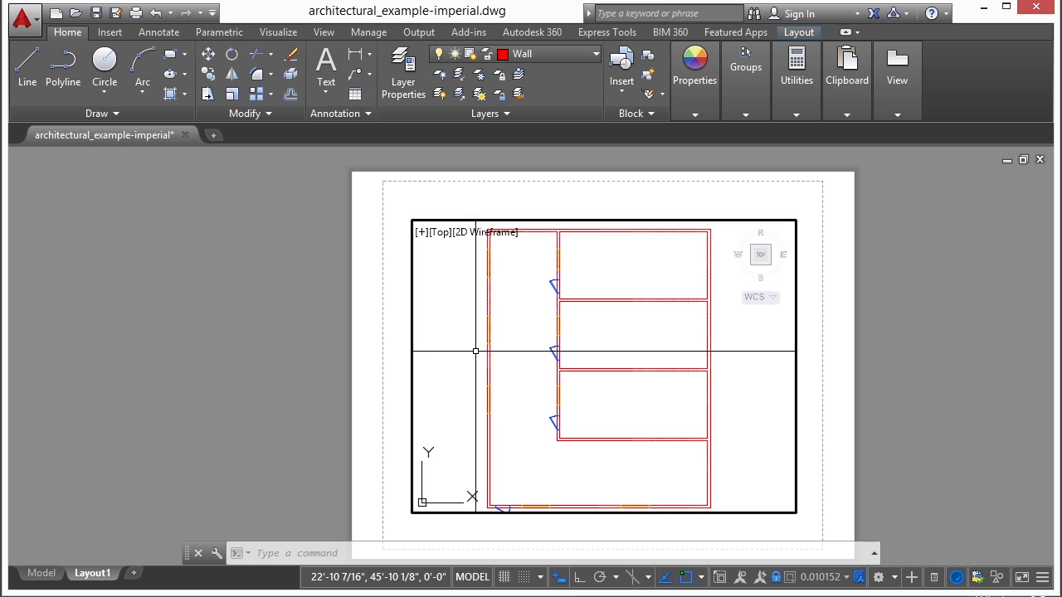
scroll(477, 349, down, 2)
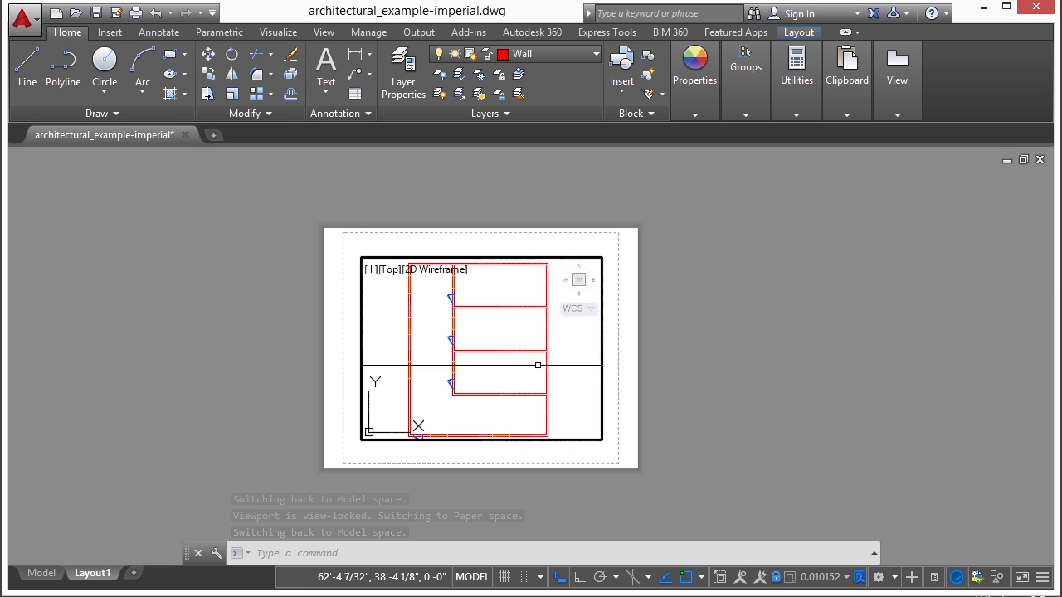
scroll(455, 341, up, 2)
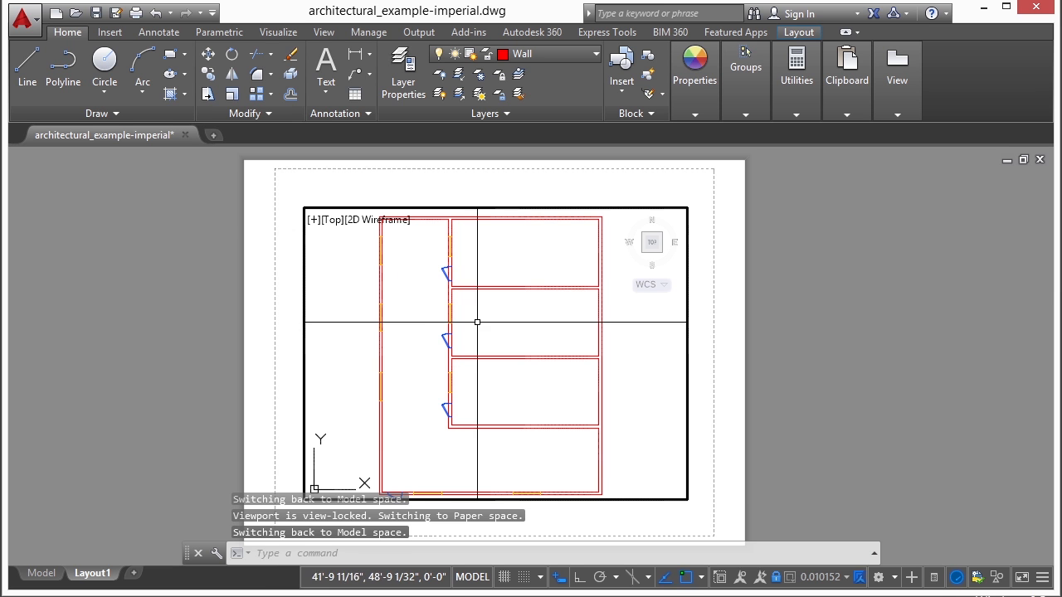
click(481, 95)
scroll(452, 264, up, 6)
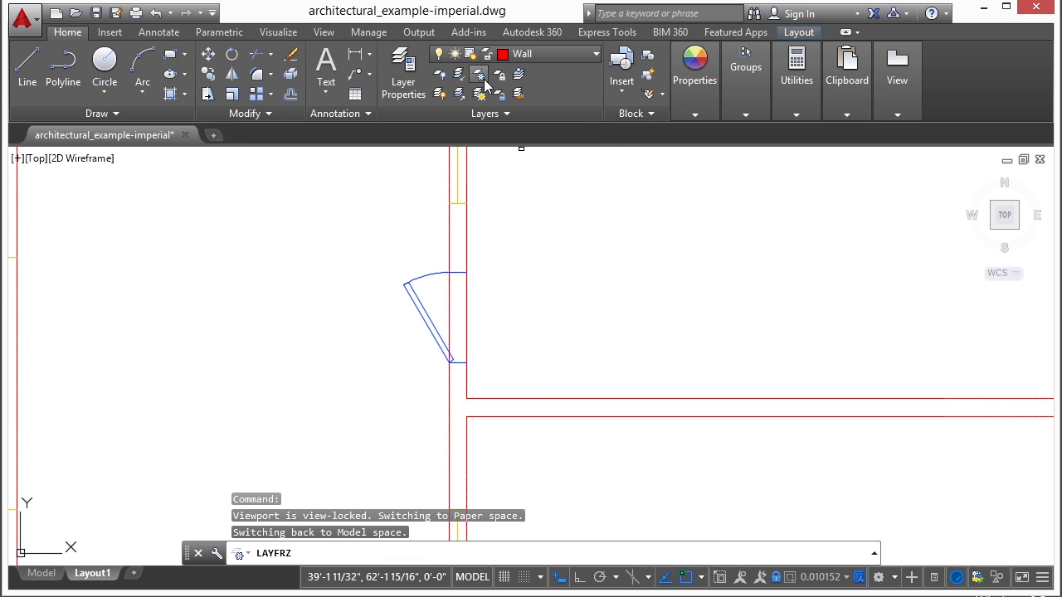
click(457, 194)
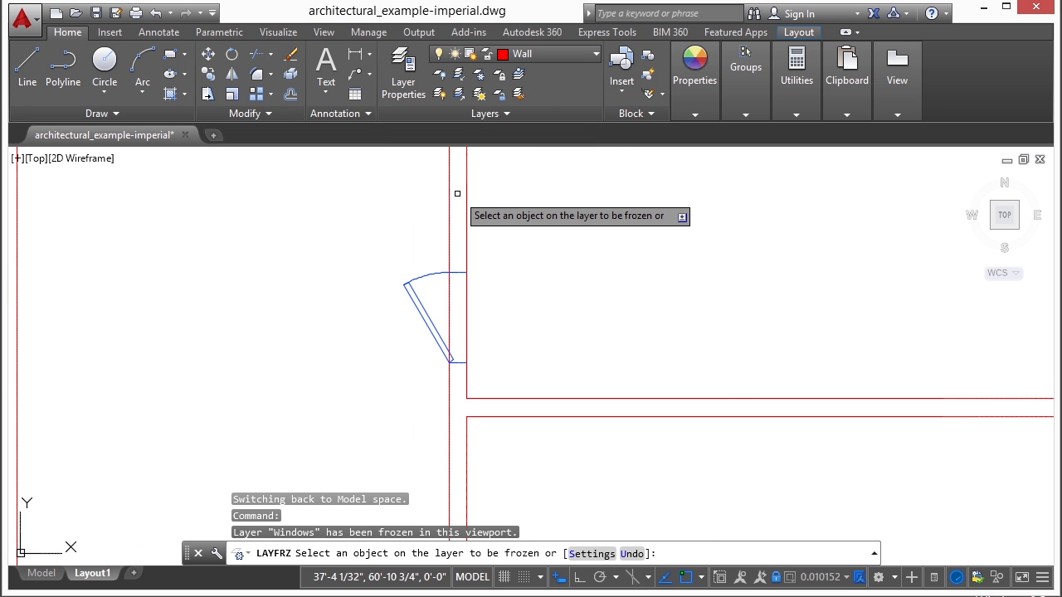
key(Escape)
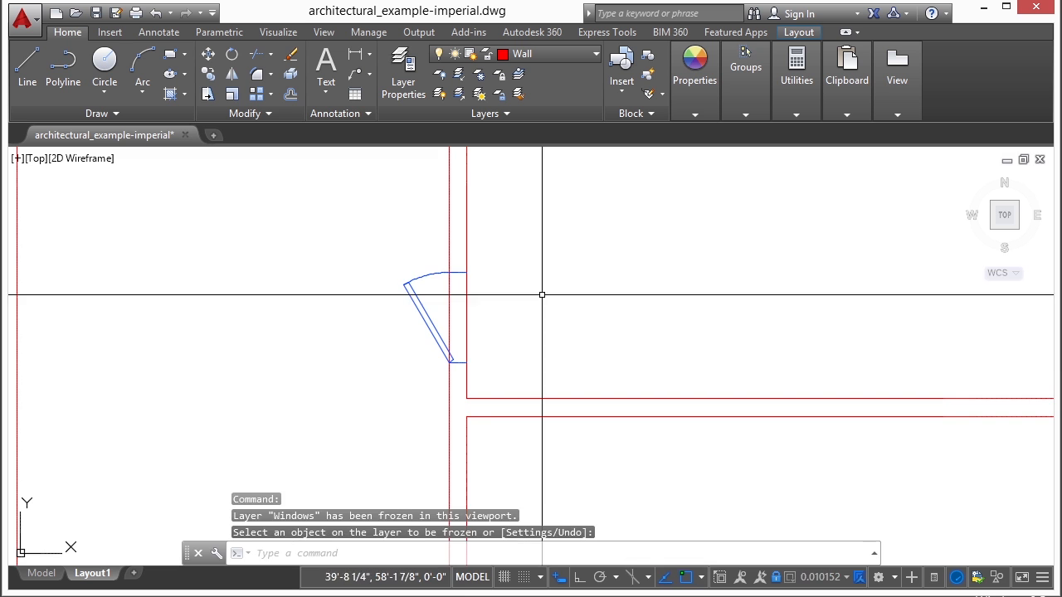
Return to paper space and compare the windows in model space with those on Layout1.
scroll(541, 276, down, 2)
scroll(540, 274, down, 3)
double_click(783, 372)
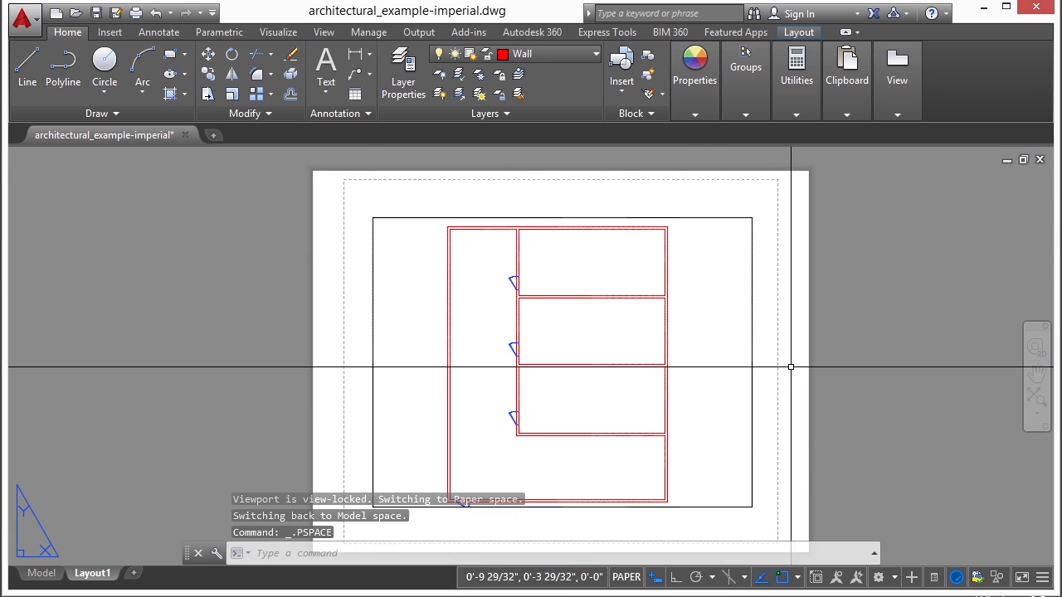
click(48, 575)
scroll(432, 214, down, 3)
click(93, 573)
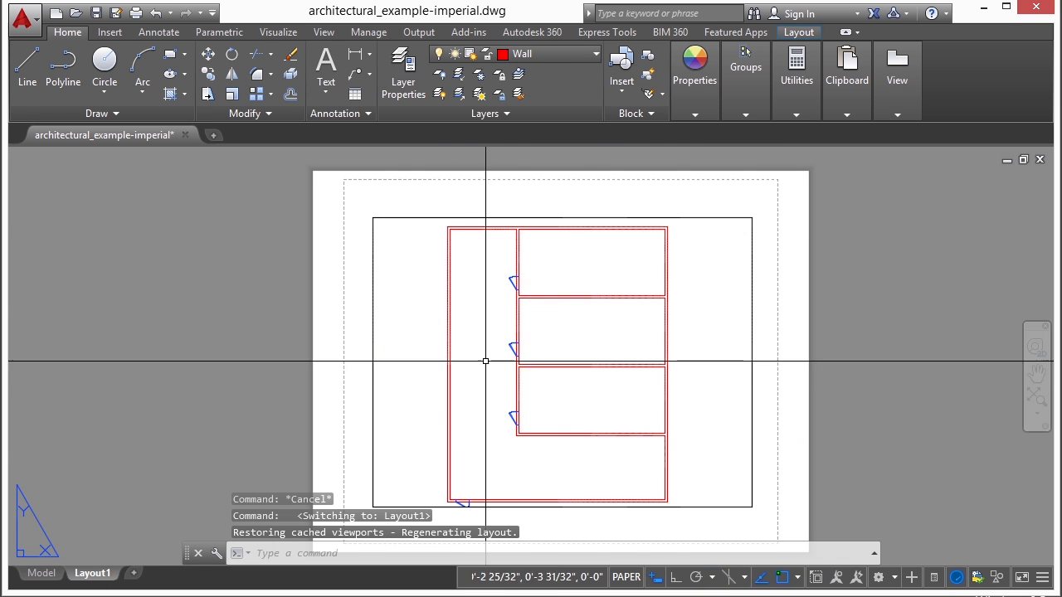
Turn off the Doors layer from inside the Layout1 viewport, and return to paper space.
double_click(535, 335)
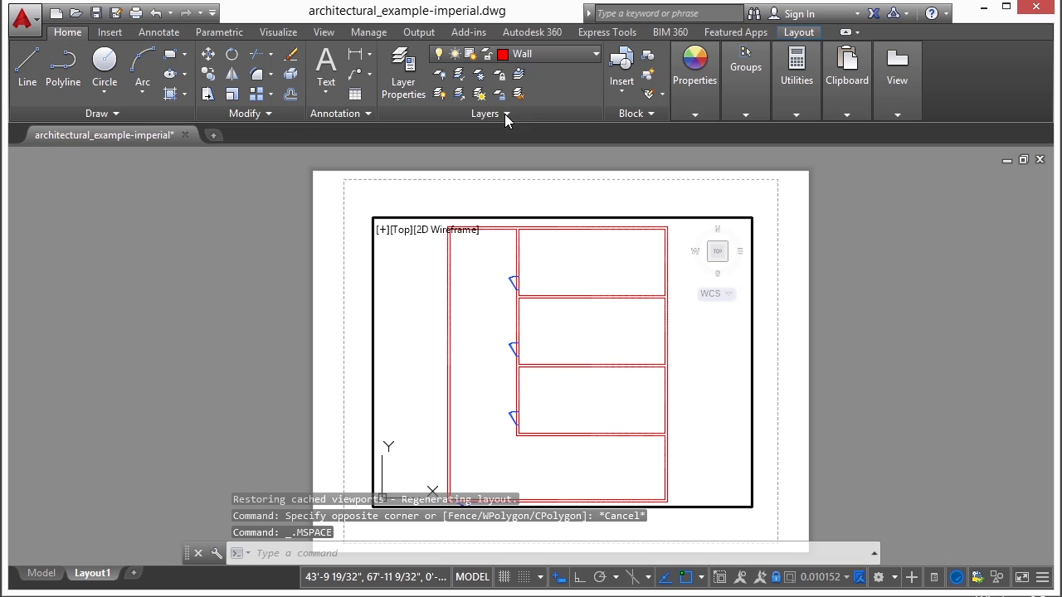
click(440, 77)
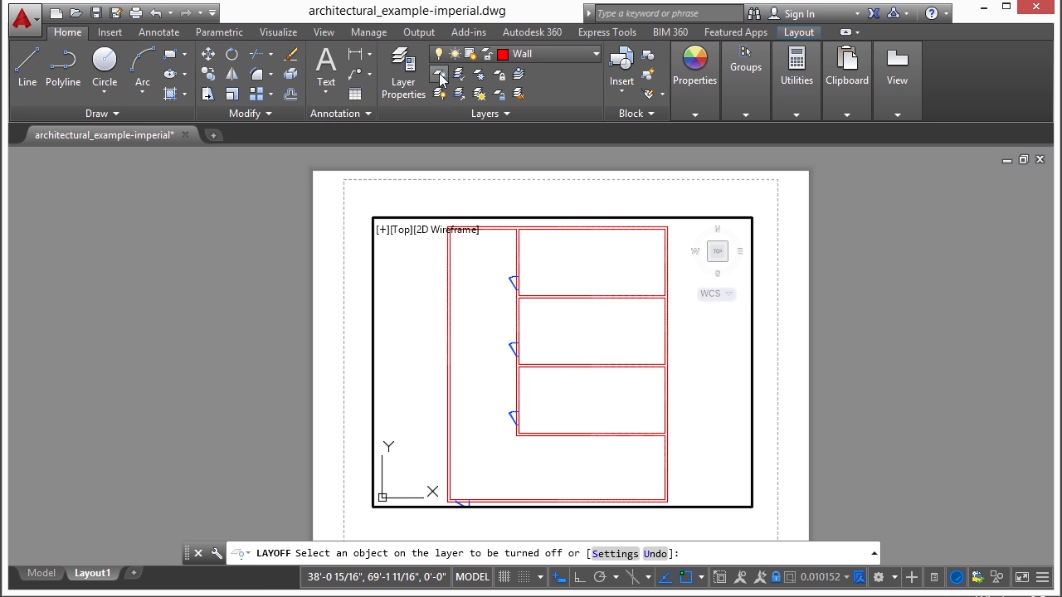
click(511, 281)
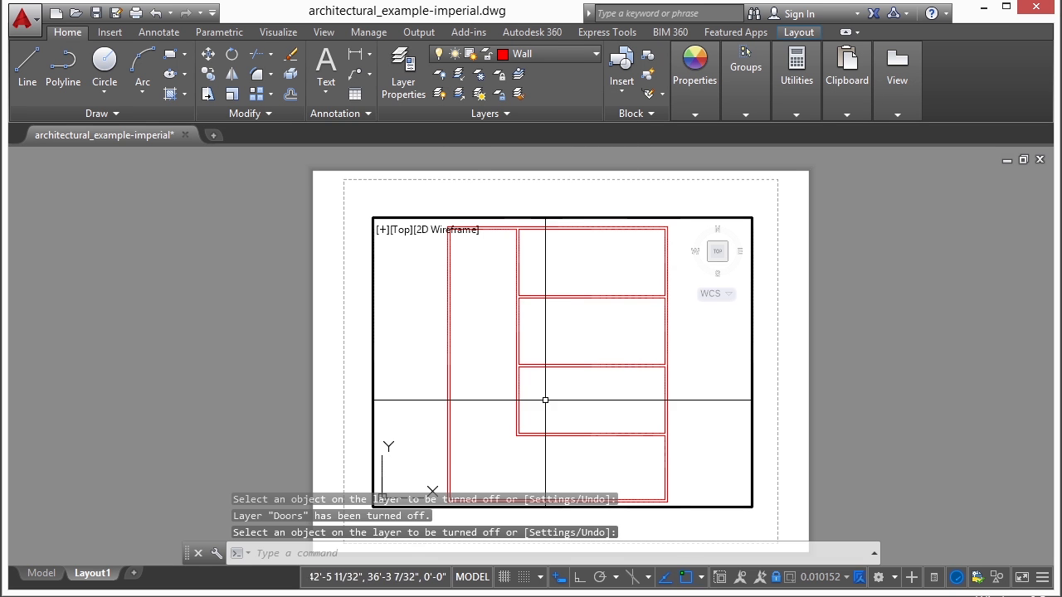
double_click(349, 351)
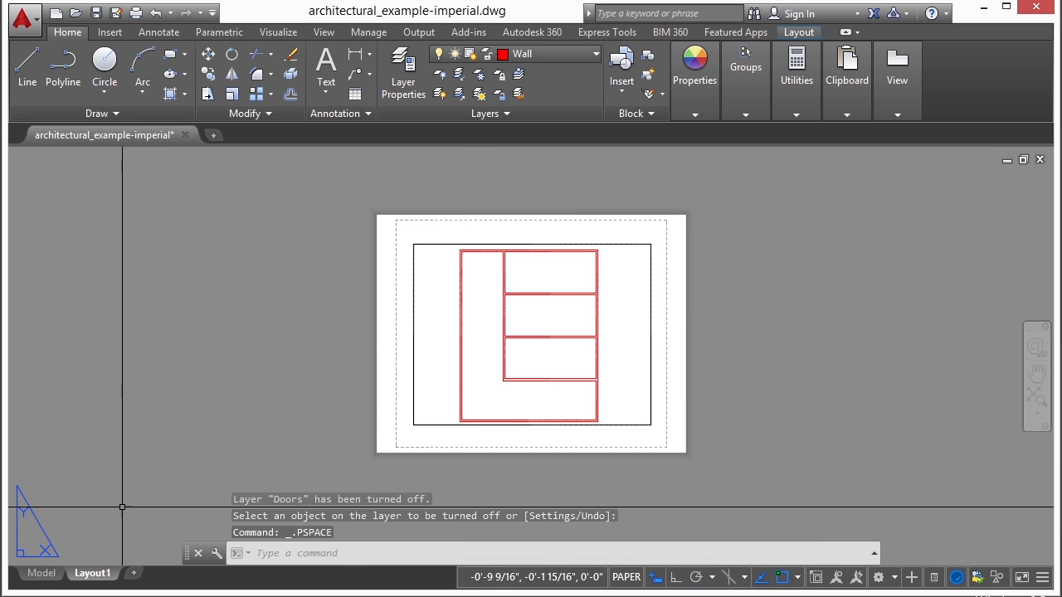
Return to model space and lock the Wall layer by selecting a wall line.
click(39, 573)
middle_drag(489, 267, 498, 274)
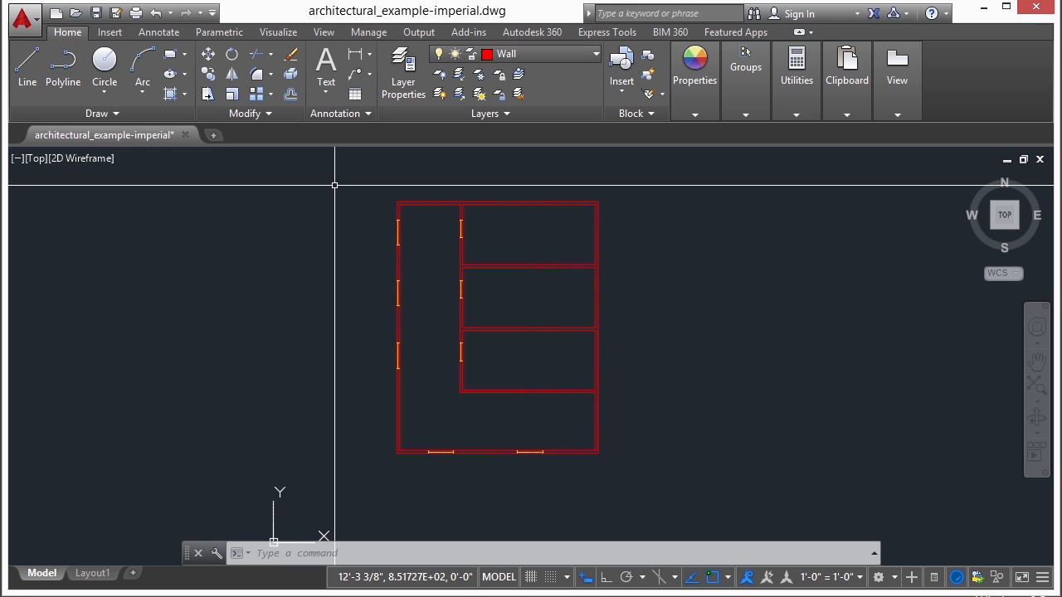
click(443, 203)
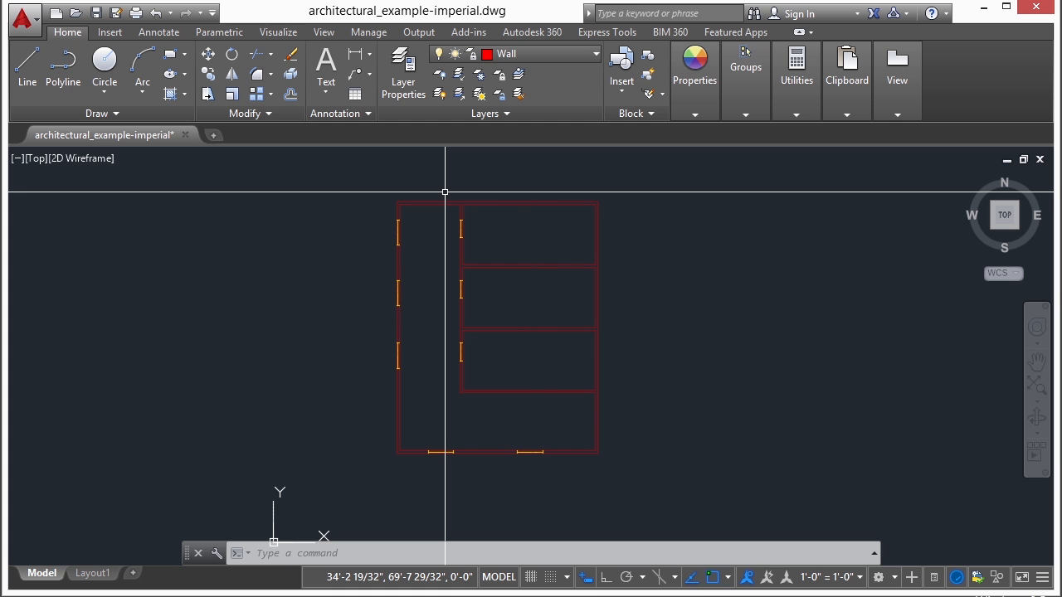
Try to move the locked wall lines at the north side of the floor plan.
text(m)
key(Return)
click(445, 181)
click(433, 242)
click(427, 217)
click(429, 267)
key(Return)
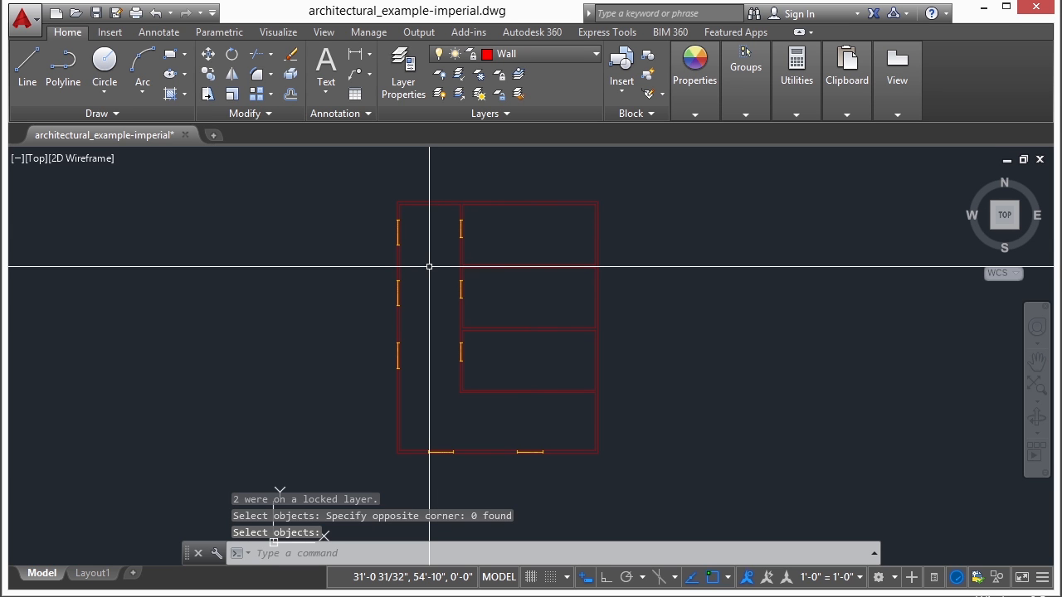